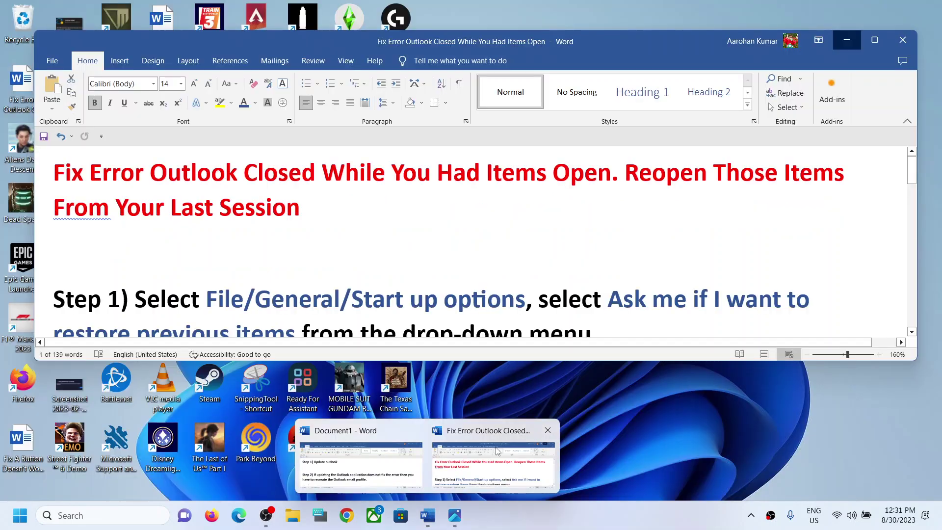
# Read Step 1 in Word, highlighting the File/General/Start up options path and restore-items option.
pyautogui.click(498, 454)
pyautogui.scroll(-1, 297, 280)
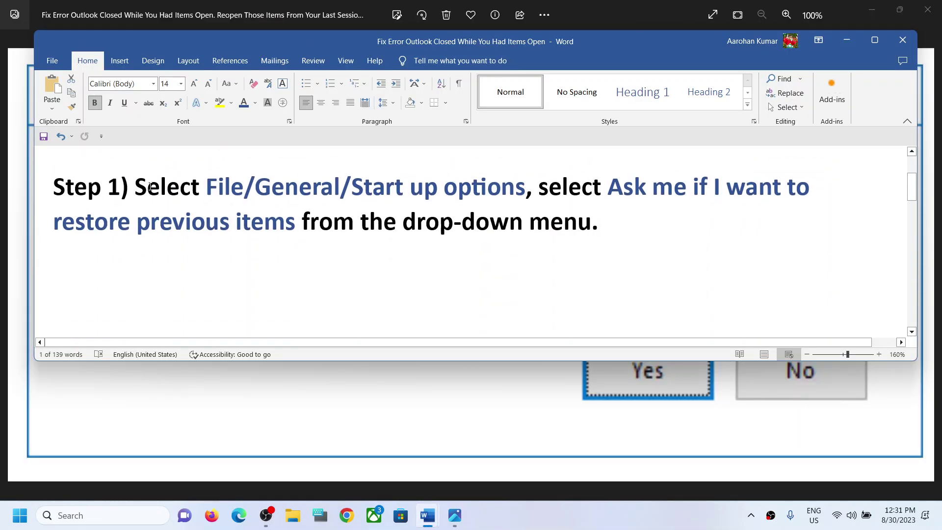
pyautogui.moveTo(160, 186); pyautogui.dragTo(340, 189)
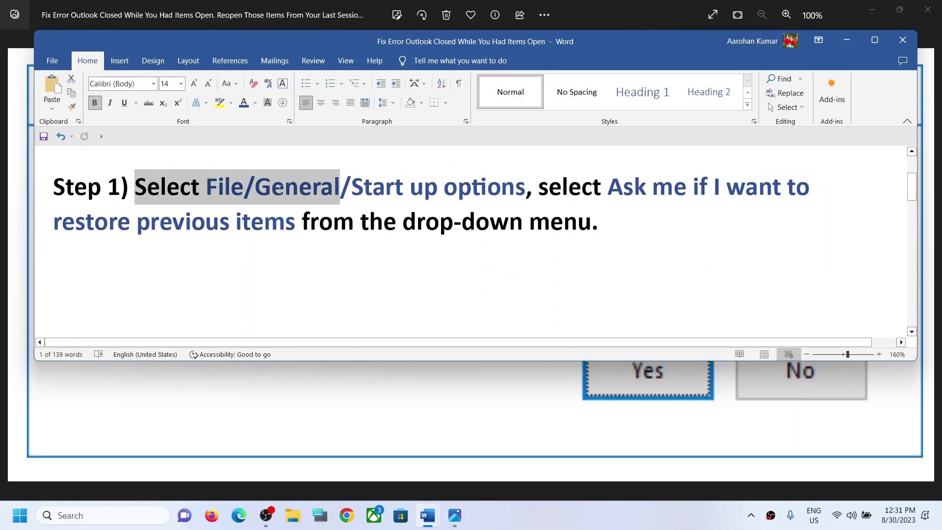
pyautogui.click(243, 189)
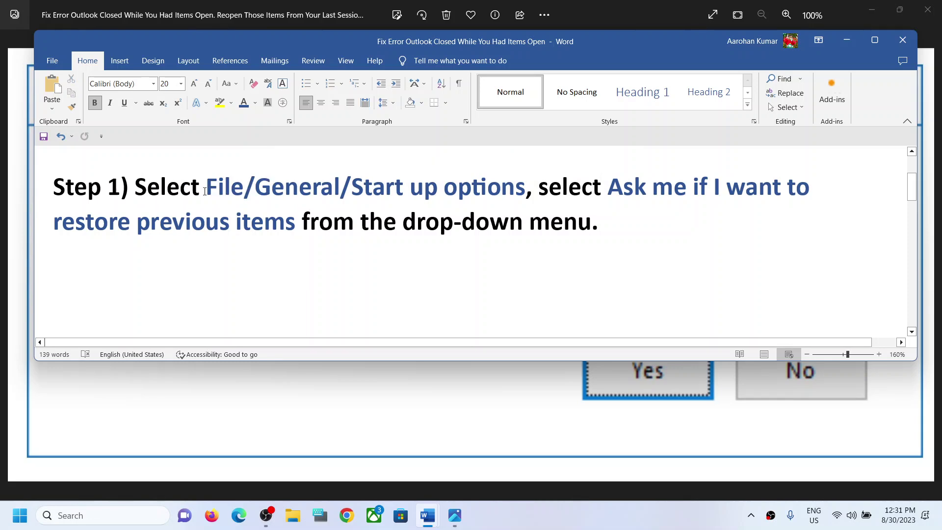
pyautogui.moveTo(205, 191); pyautogui.dragTo(525, 190)
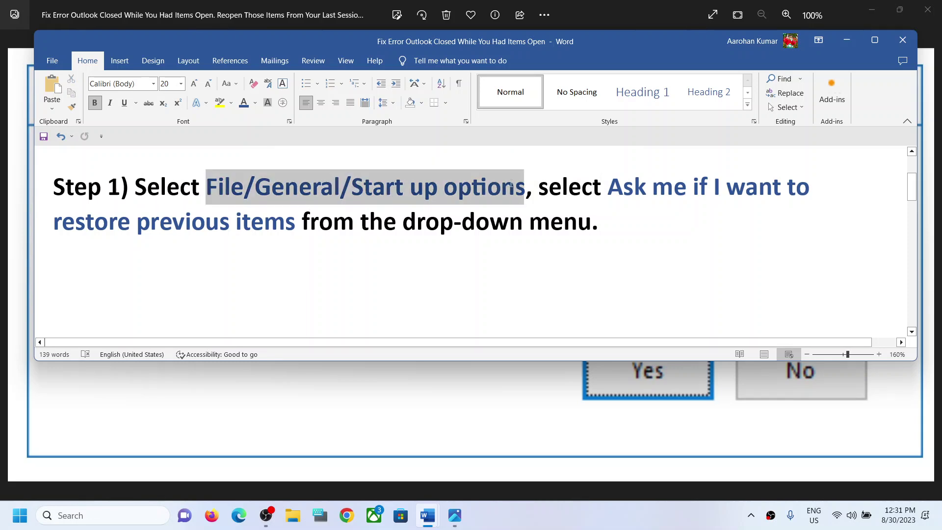
pyautogui.click(608, 193)
pyautogui.moveTo(610, 192)
pyautogui.mouseDown()
pyautogui.moveTo(254, 226)
pyautogui.moveTo(296, 226)
pyautogui.mouseUp()
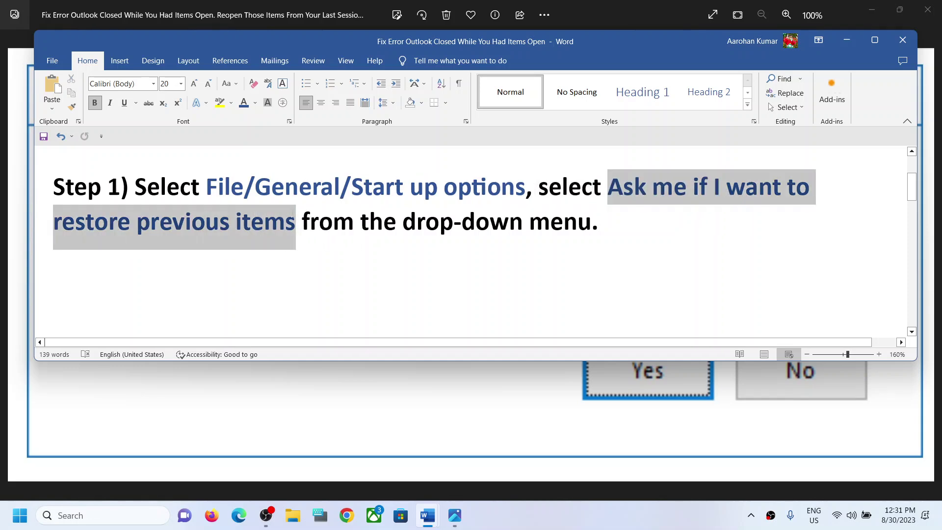
pyautogui.click(598, 227)
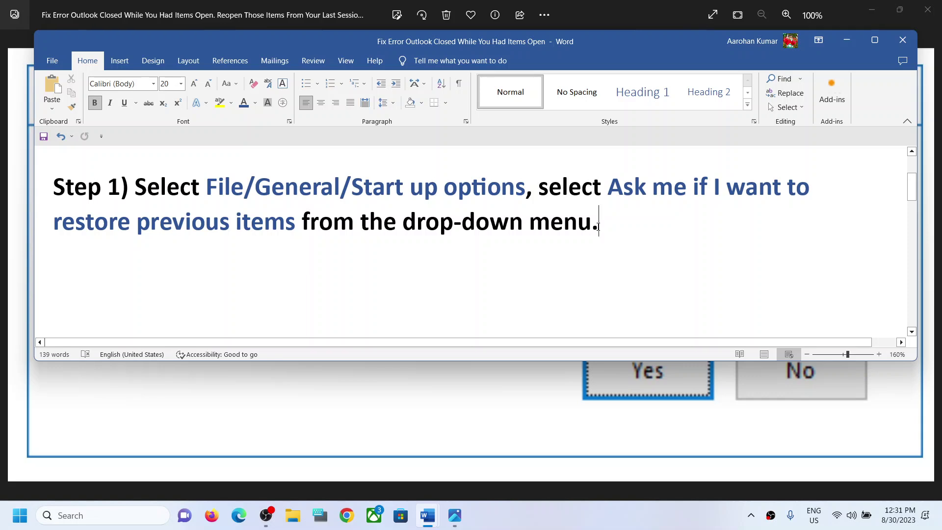
# Highlight Step 2's registry path line, then search Windows for 'registry'.
pyautogui.scroll(-5, 597, 227)
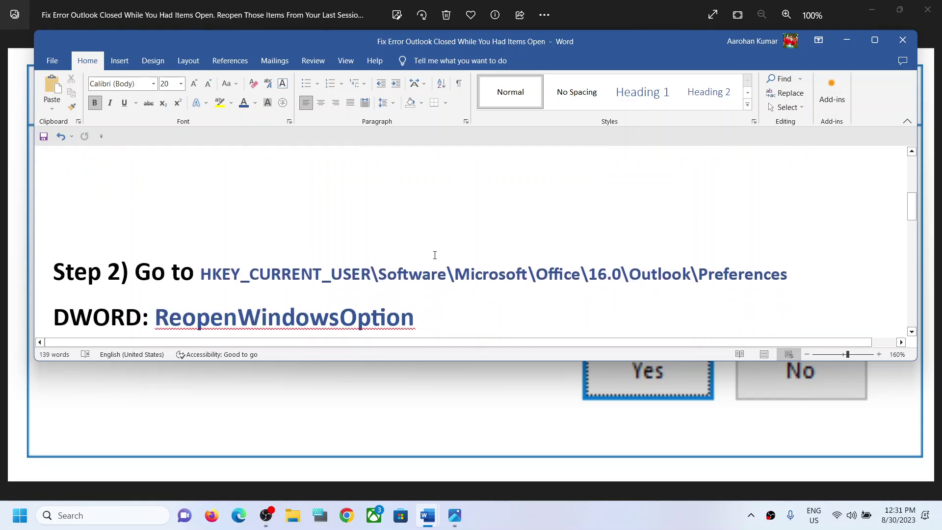
pyautogui.tripleClick(420, 265)
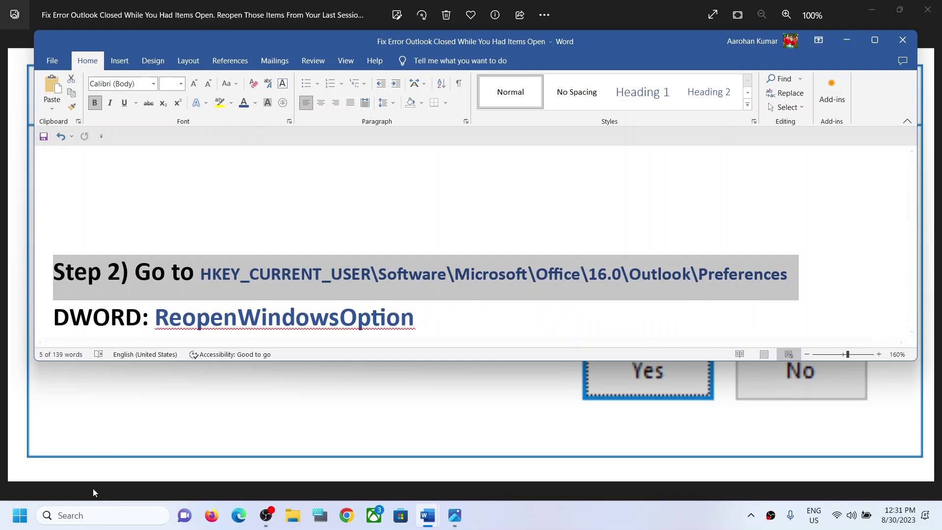
pyautogui.click(89, 512)
pyautogui.write('regis')
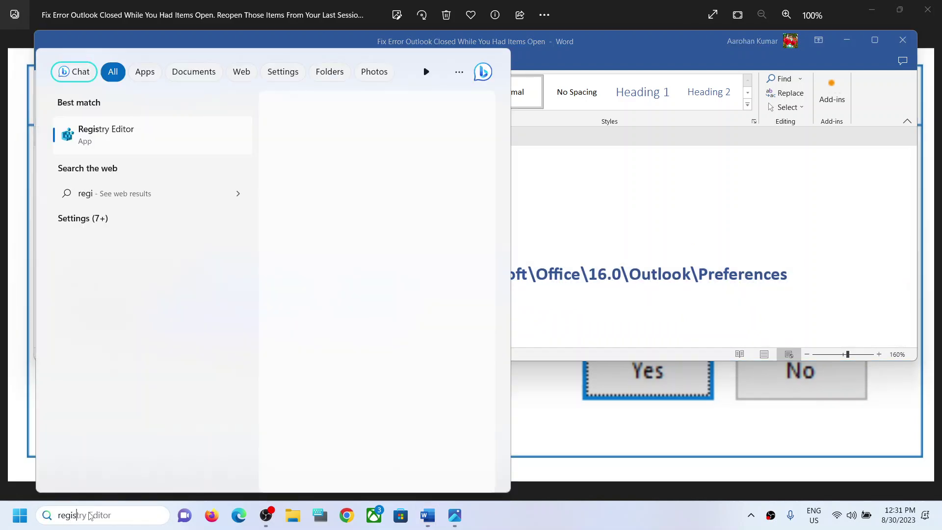
pyautogui.write('try')
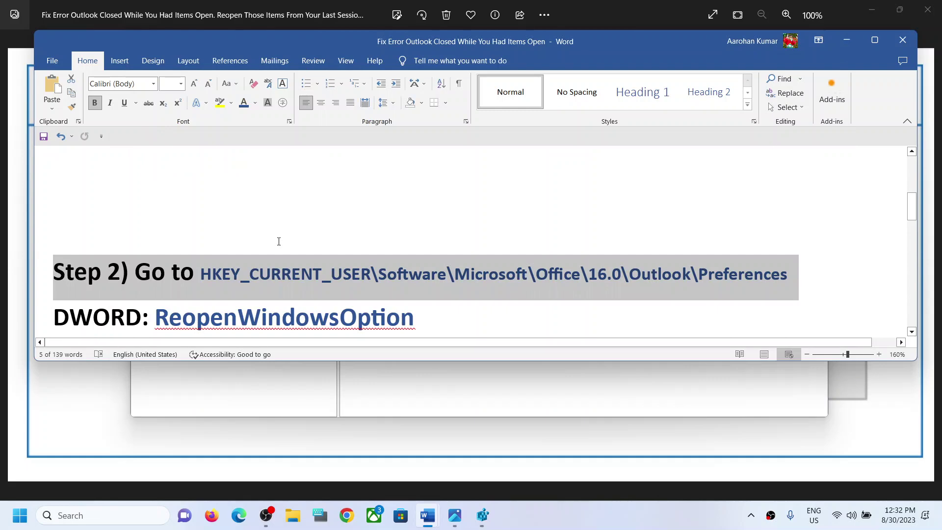
# Expand HKEY_CURRENT_USER, Software and Microsoft in the Registry Editor tree.
pyautogui.click(148, 130)
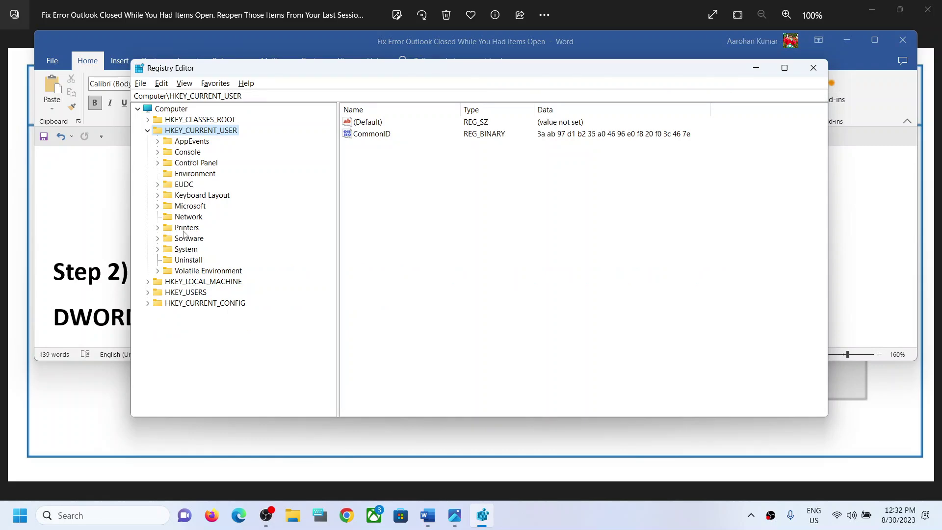
pyautogui.click(183, 239)
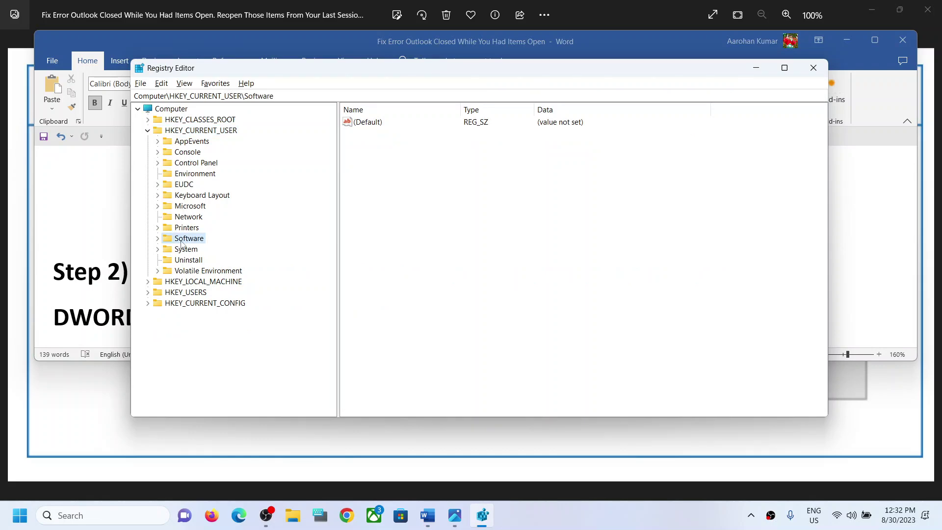
pyautogui.click(158, 239)
pyautogui.scroll(-6, 216, 314)
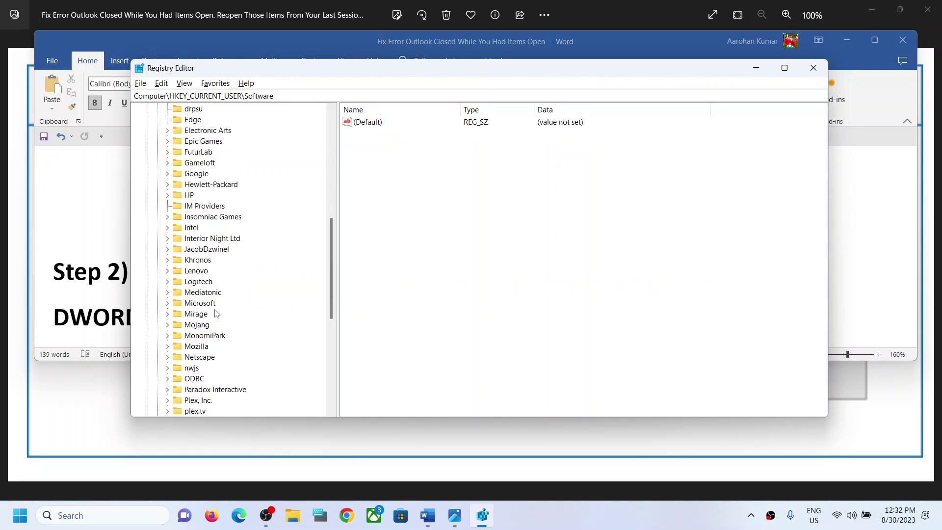
pyautogui.scroll(-3, 216, 314)
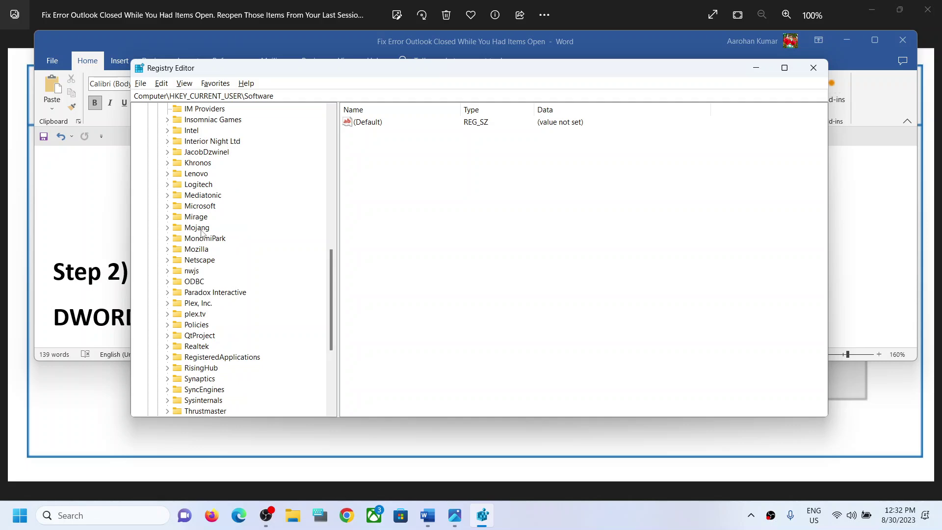
pyautogui.click(199, 206)
pyautogui.click(167, 206)
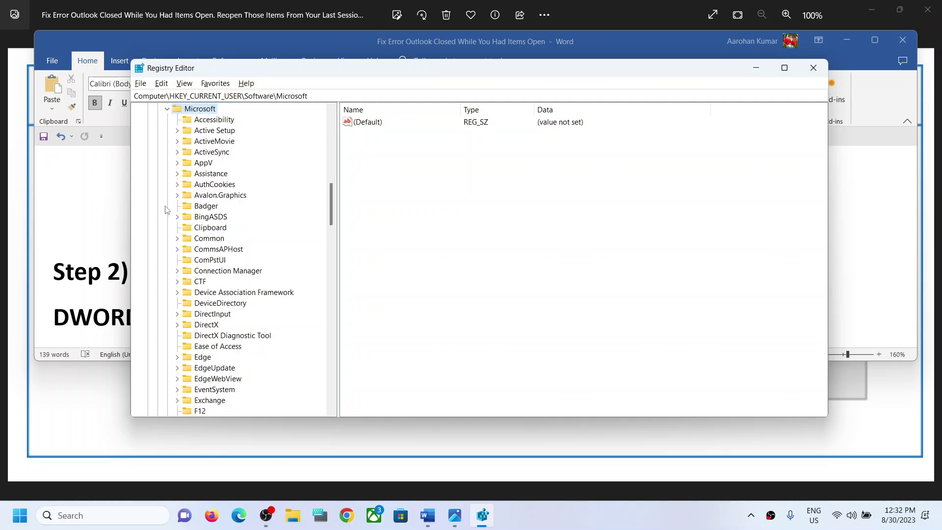
# Check the Word notes, then expand the Office and 16.0 keys under Microsoft.
pyautogui.hotkey('alt', 'Tab')
pyautogui.hotkey('alt', 'Tab')
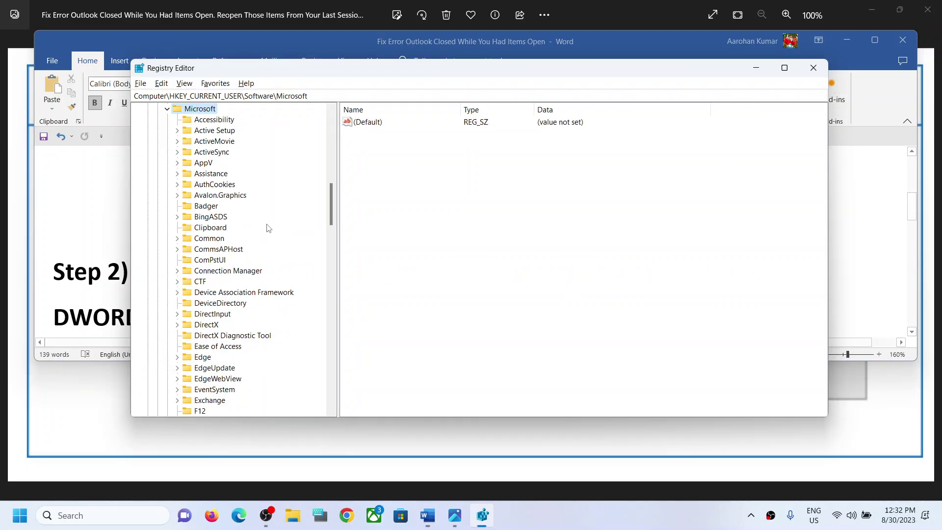
pyautogui.scroll(-2, 232, 260)
pyautogui.scroll(-2, 233, 260)
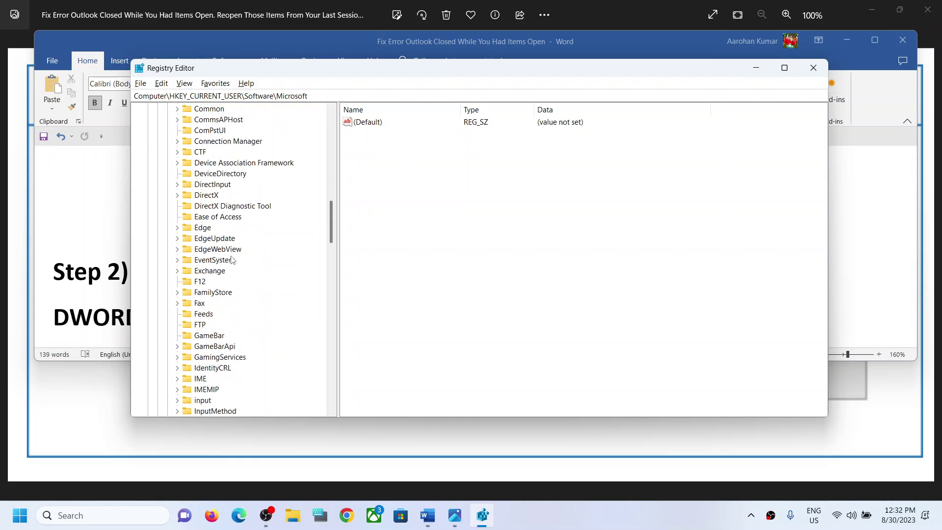
pyautogui.scroll(-3, 232, 260)
pyautogui.scroll(-3, 233, 260)
pyautogui.scroll(-4, 233, 261)
pyautogui.scroll(-3, 230, 261)
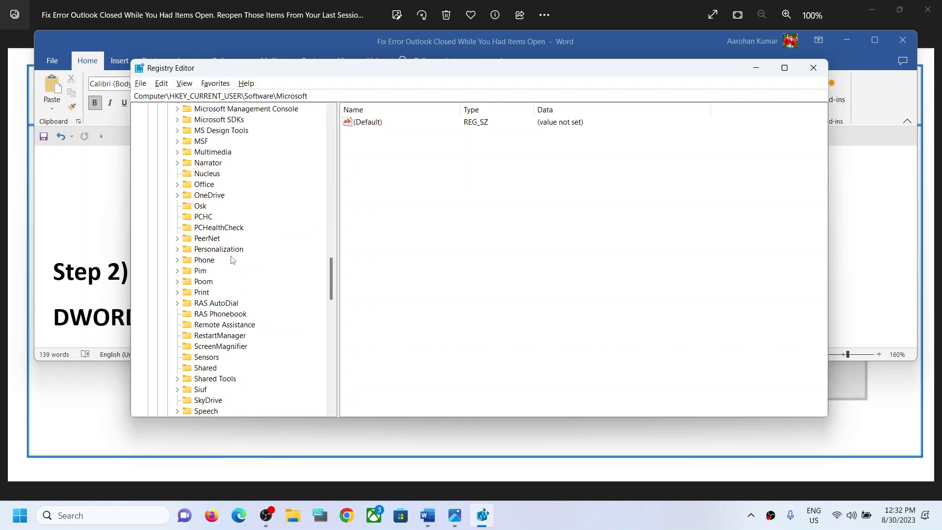
pyautogui.scroll(-4, 221, 265)
pyautogui.scroll(2, 221, 267)
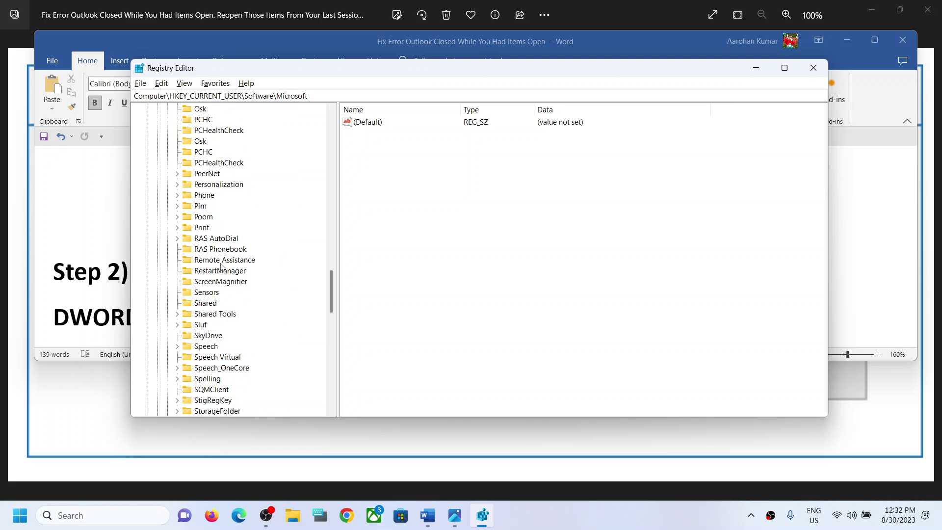
pyautogui.scroll(2, 221, 267)
pyautogui.click(204, 185)
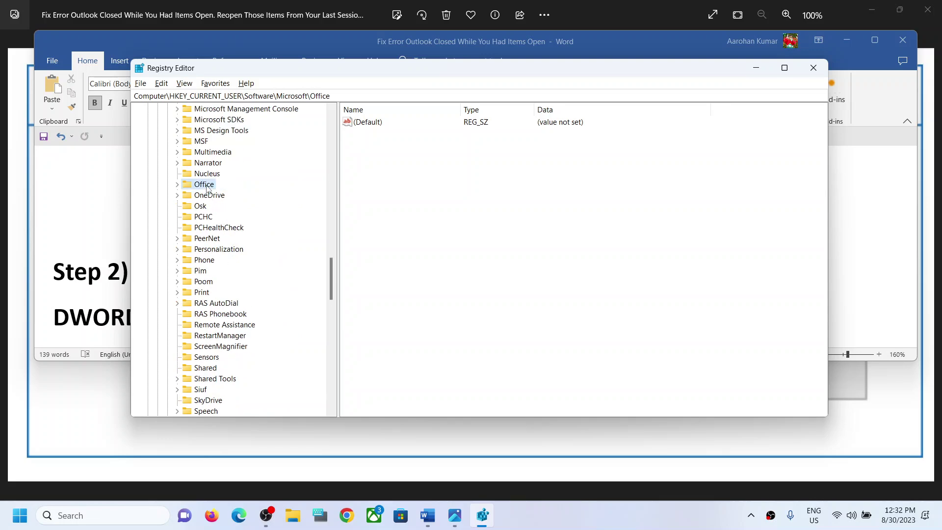
pyautogui.click(177, 185)
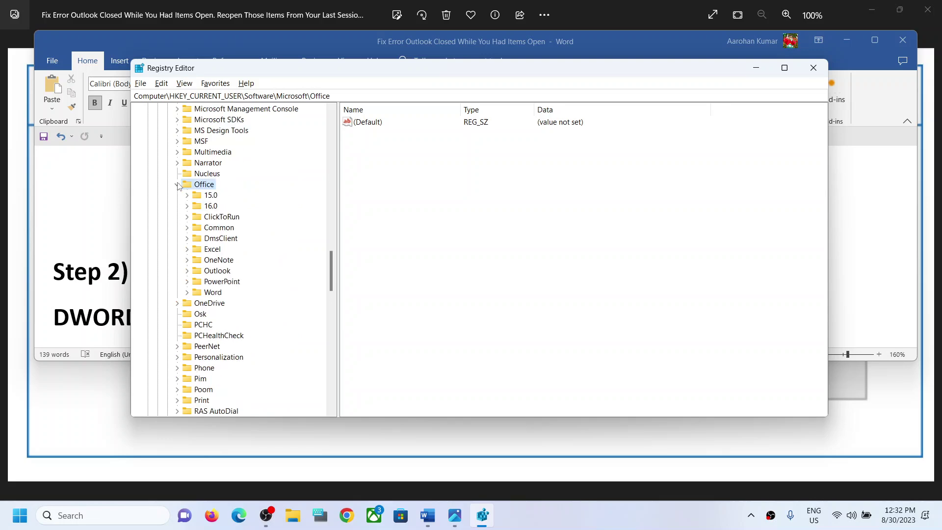
pyautogui.click(187, 206)
# Compare the path with the notes and expand the Outlook key to reach Preferences.
pyautogui.hotkey('alt', 'Tab')
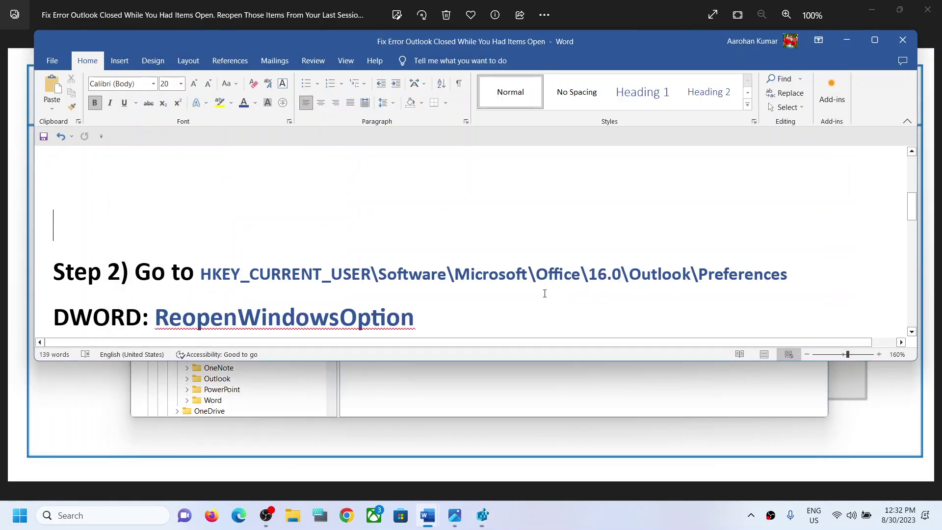
pyautogui.hotkey('alt', 'Tab')
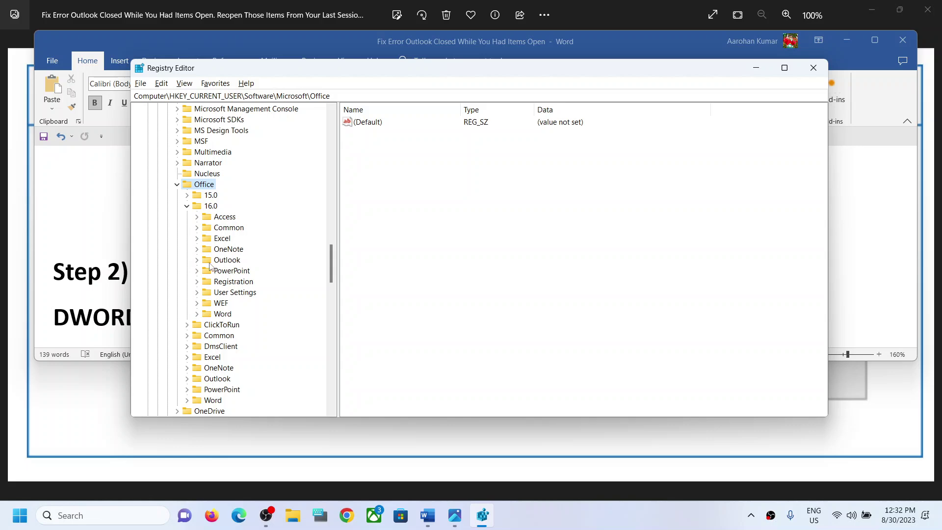
pyautogui.click(196, 260)
pyautogui.hotkey('alt', 'Tab')
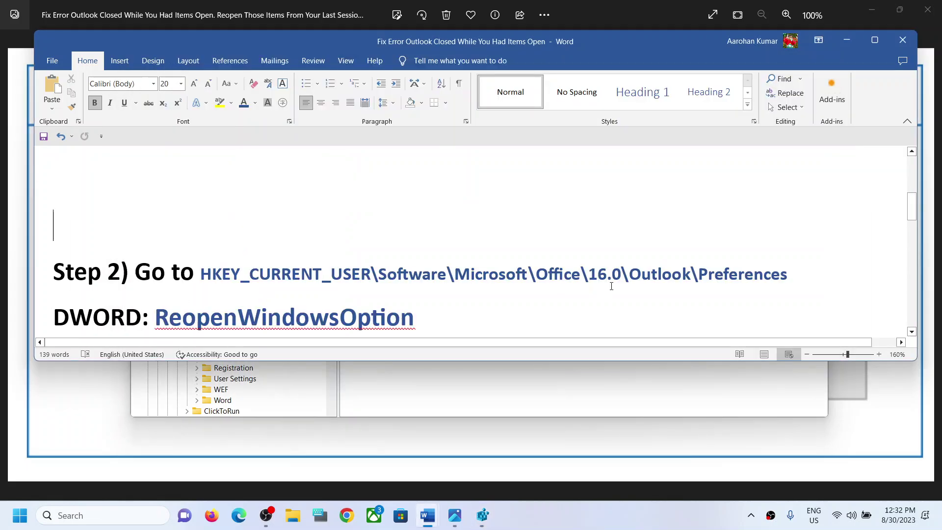
pyautogui.hotkey('alt', 'Tab')
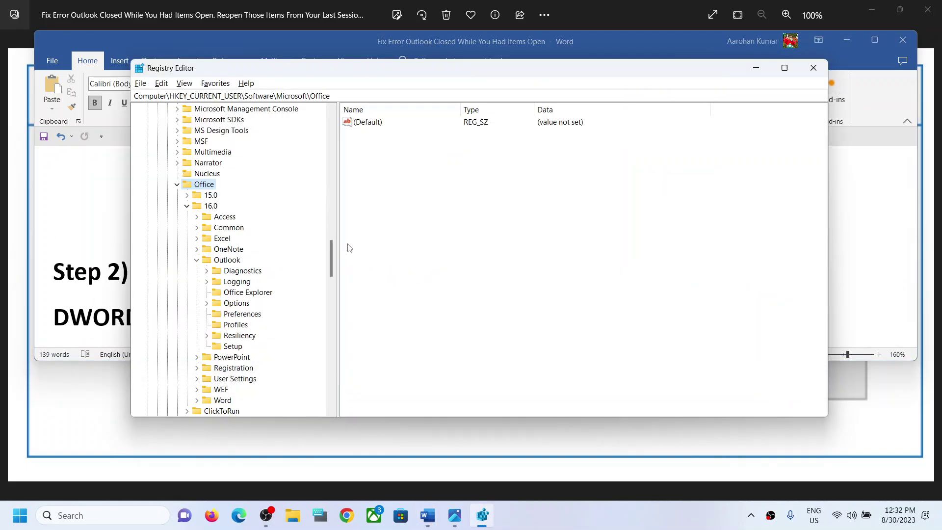
pyautogui.click(247, 317)
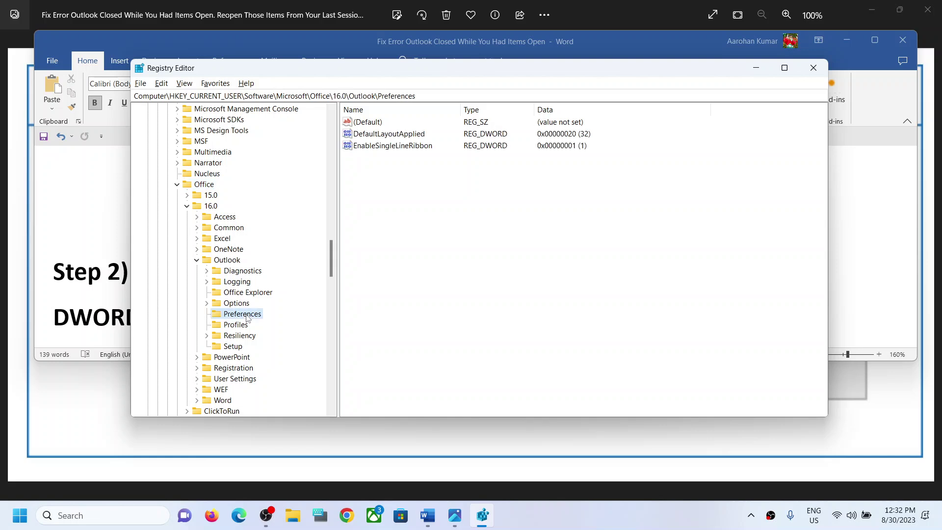
pyautogui.hotkey('alt', 'Tab')
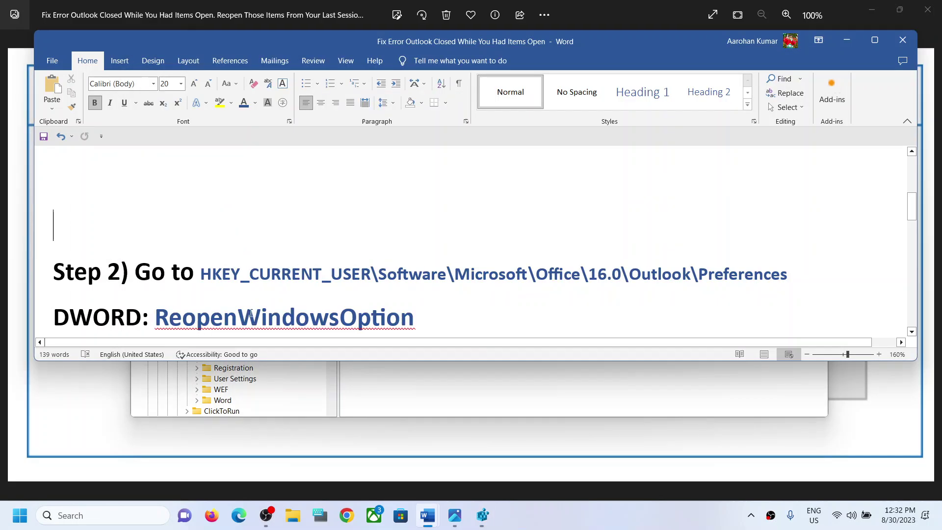
pyautogui.scroll(-3, 364, 276)
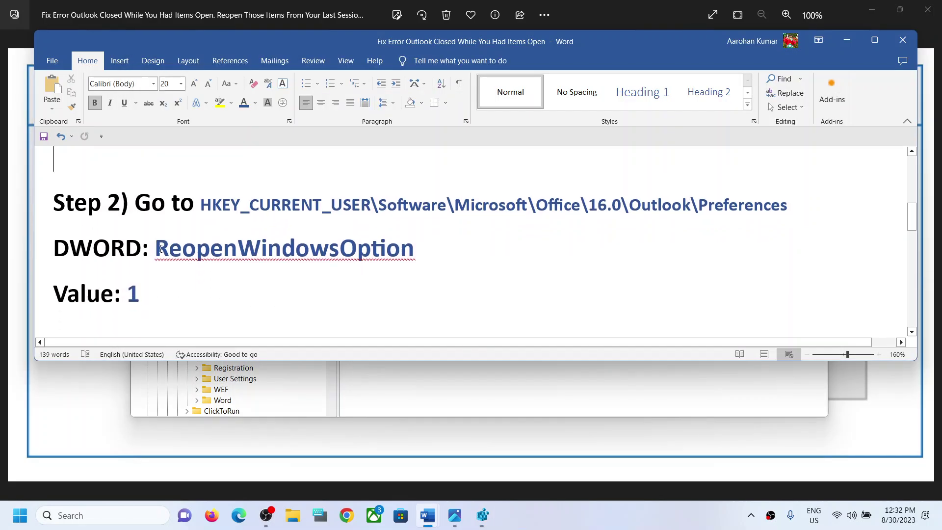
pyautogui.moveTo(160, 249); pyautogui.dragTo(413, 250)
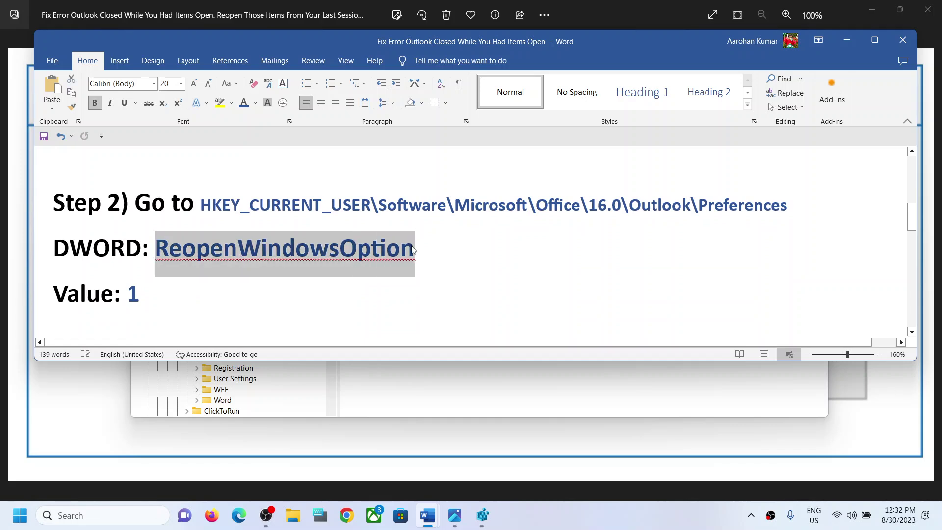
pyautogui.hotkey('alt', 'Tab')
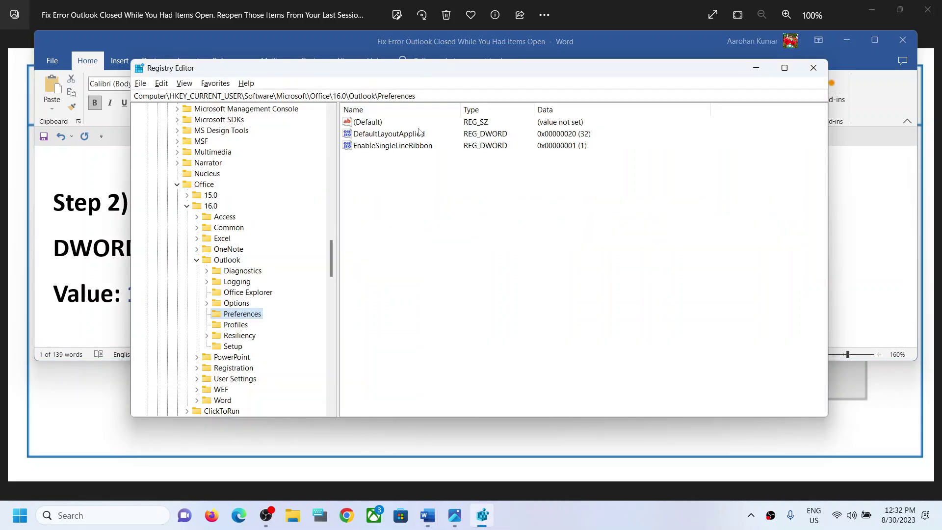
# Create a DWORD (32-bit) value named ReopenWindowsOption in Preferences and verify its name.
pyautogui.rightClick(412, 174)
pyautogui.moveTo(441, 178)
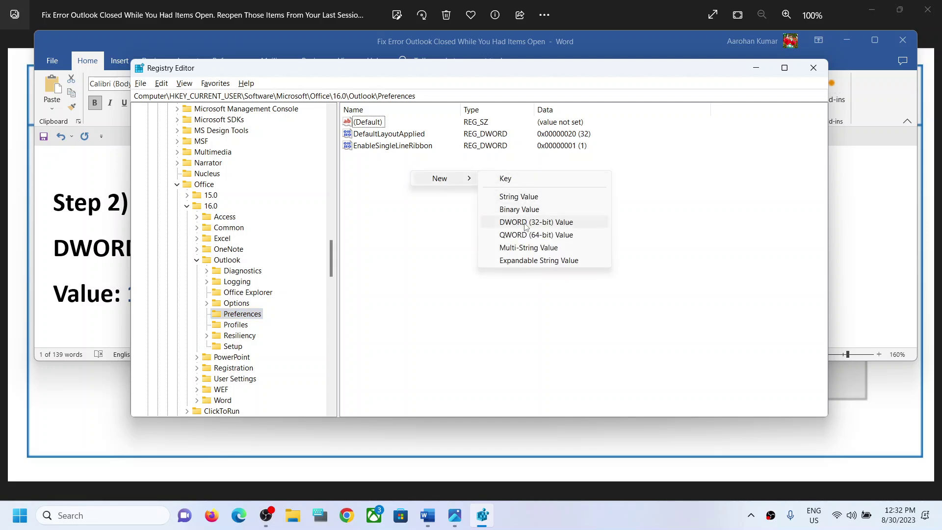
pyautogui.click(526, 223)
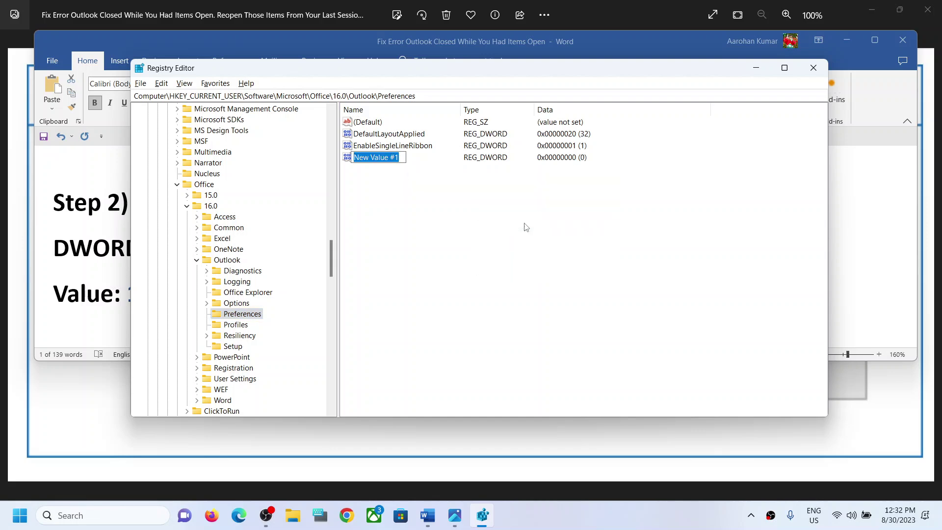
pyautogui.write('ReopenWindowsOption')
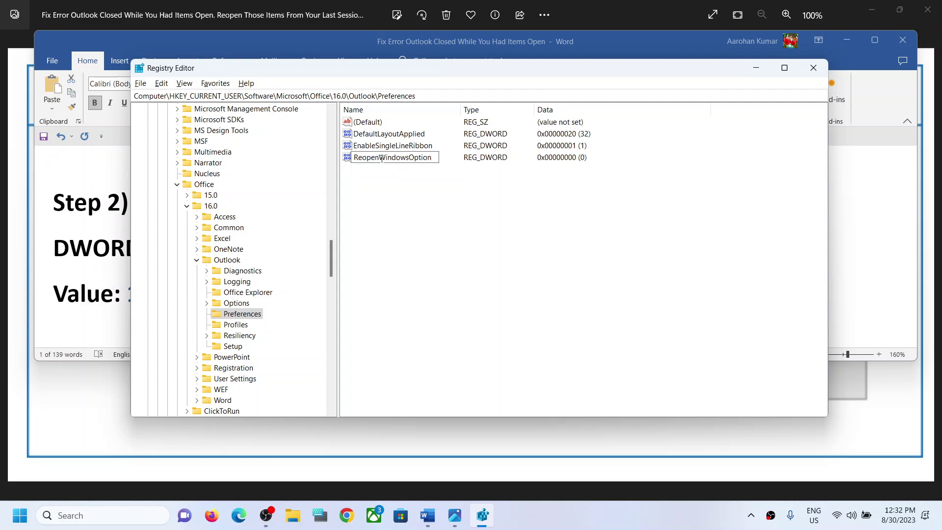
pyautogui.press('Return')
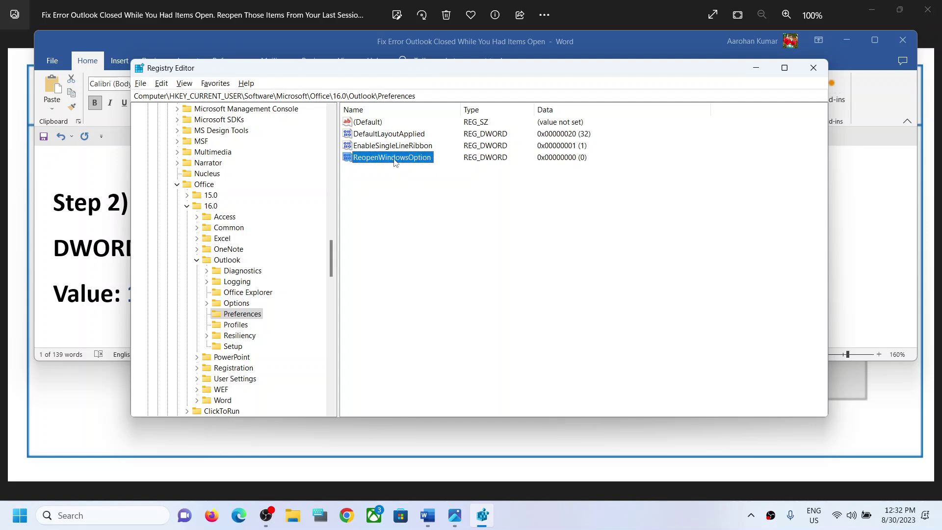
pyautogui.rightClick(395, 161)
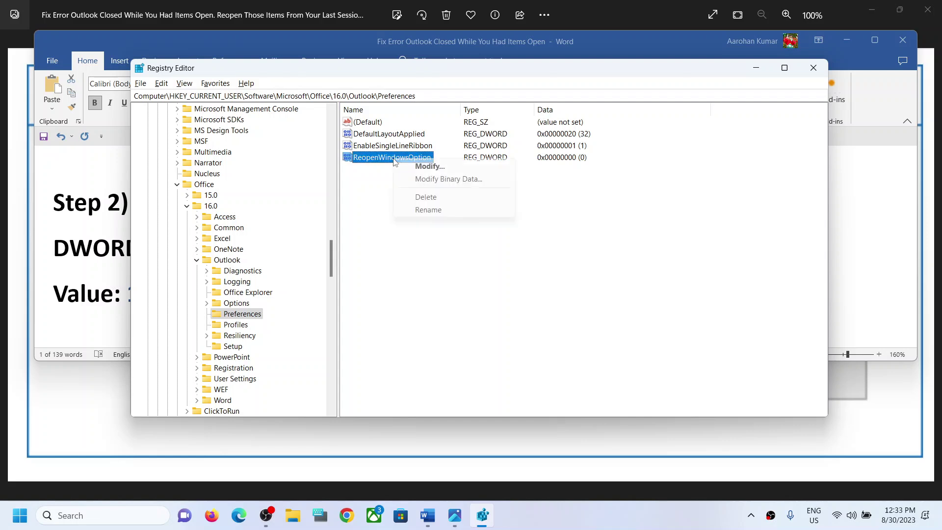
pyautogui.click(430, 210)
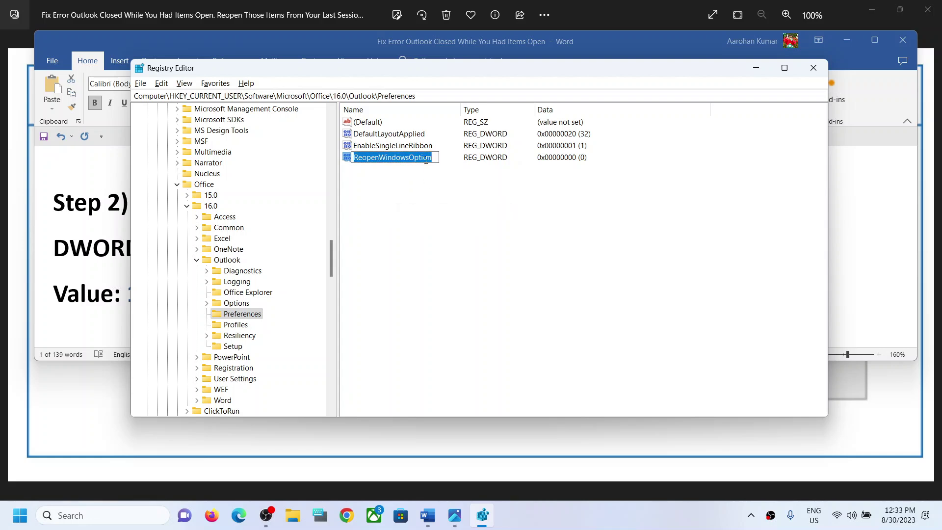
pyautogui.press('Return')
# Enter 1 as ReopenWindowsOption's value data and save it.
pyautogui.doubleClick(400, 162)
pyautogui.moveTo(315, 126); pyautogui.dragTo(475, 159)
pyautogui.write('1')
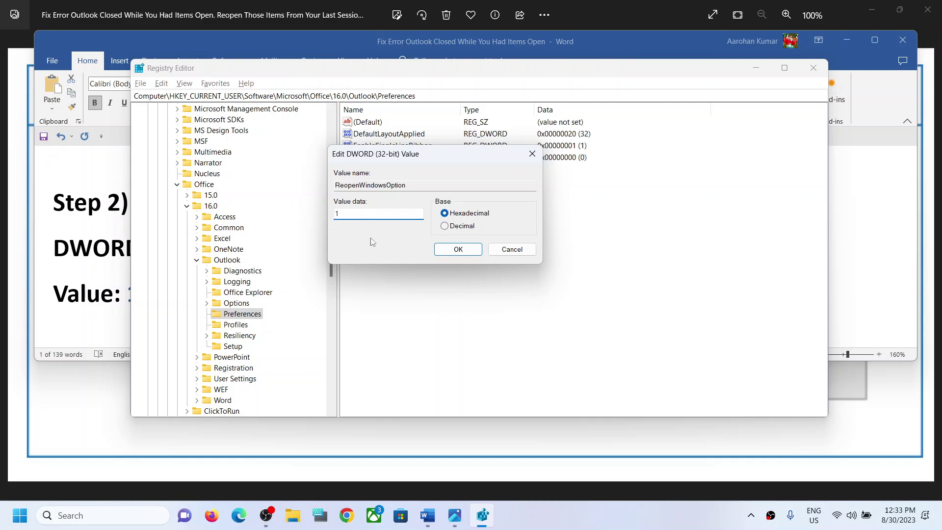
pyautogui.click(458, 249)
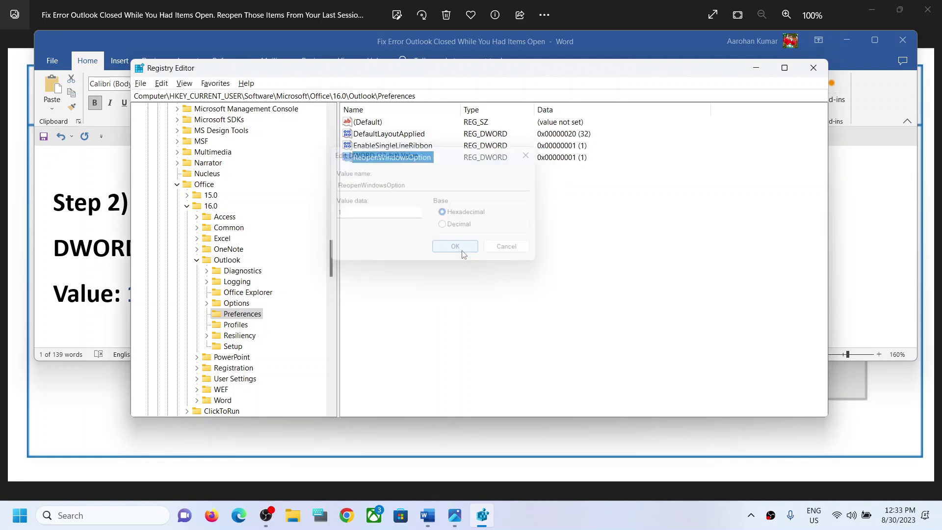
# Close Registry Editor and scroll the Word notes to Step 3's run-as-administrator instruction.
pyautogui.click(813, 67)
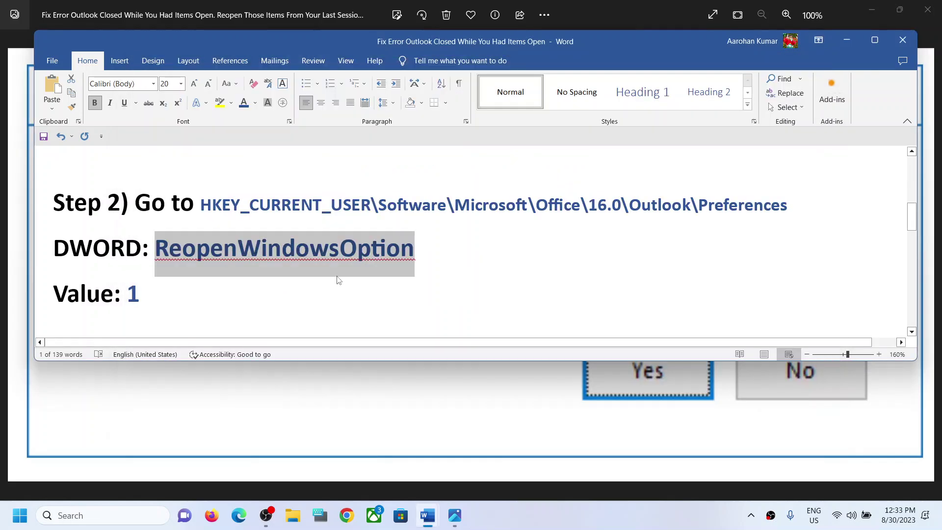
pyautogui.scroll(-2, 338, 276)
pyautogui.scroll(1, 338, 276)
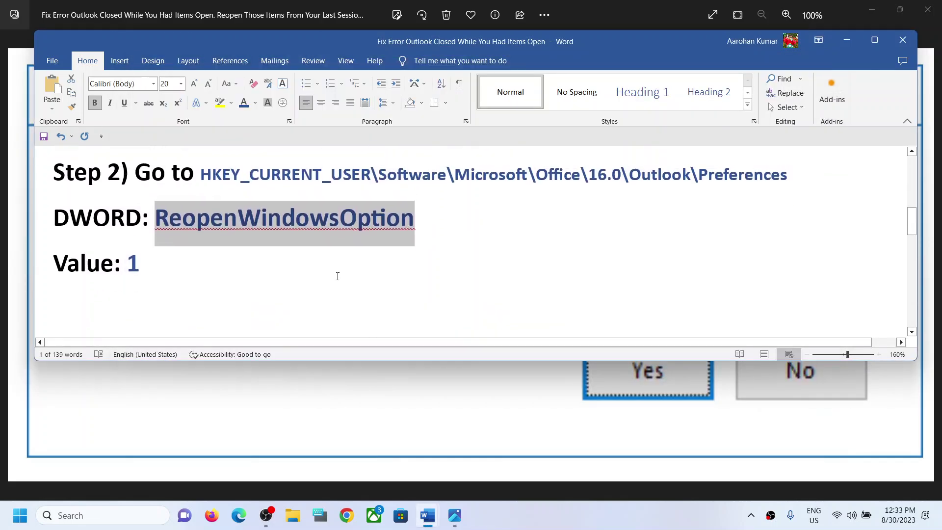
pyautogui.click(20, 516)
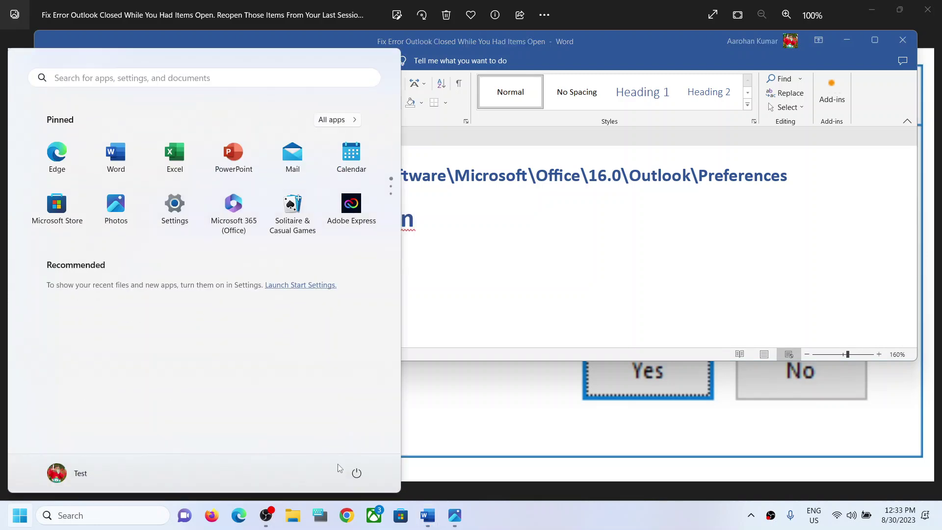
pyautogui.click(357, 474)
pyautogui.press('Escape')
pyautogui.press('Escape')
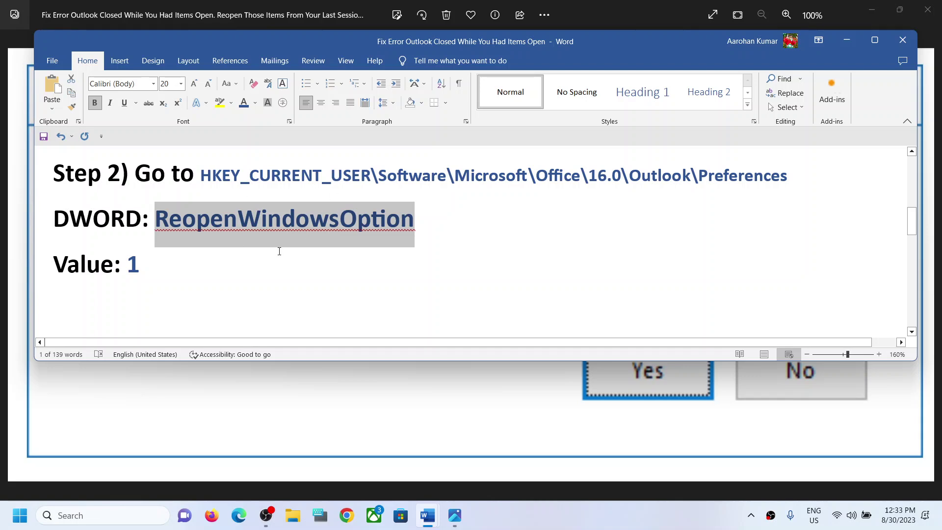
pyautogui.scroll(-2, 279, 252)
pyautogui.scroll(-1, 277, 249)
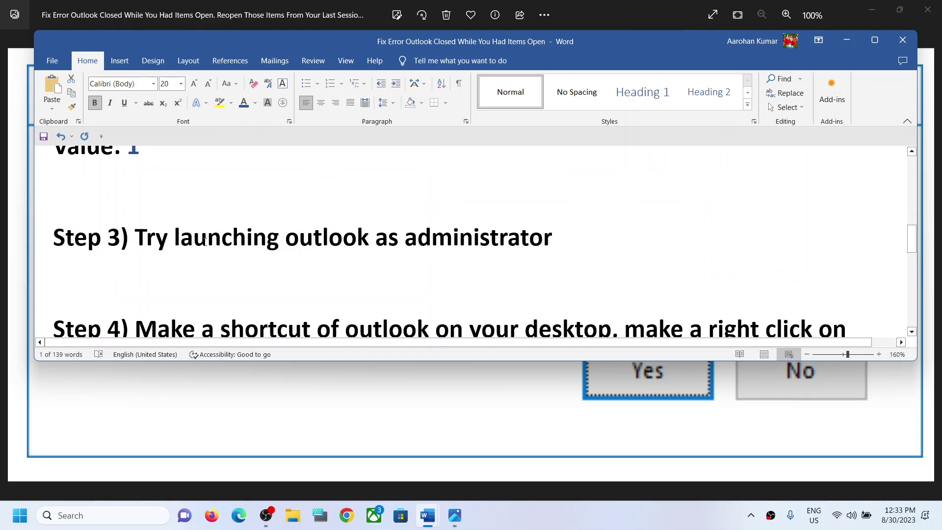
pyautogui.moveTo(189, 242); pyautogui.dragTo(471, 234)
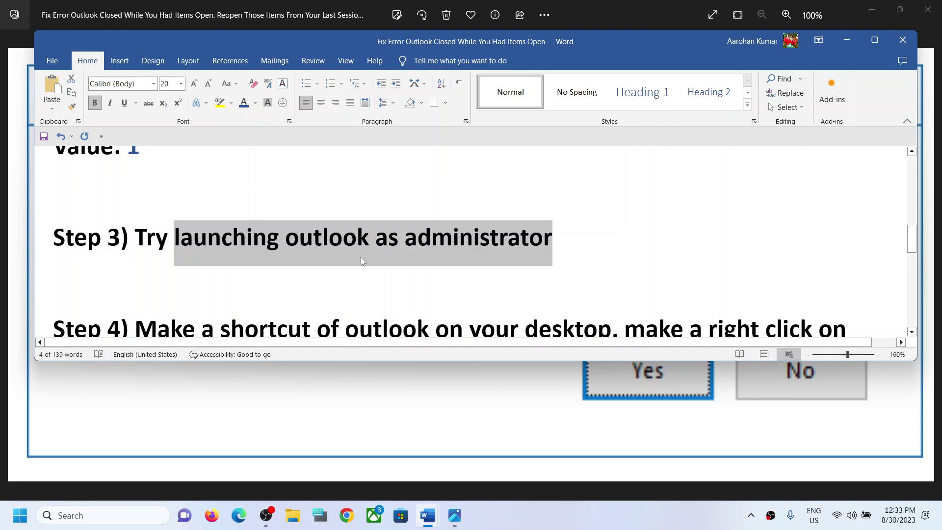
pyautogui.scroll(-2, 360, 257)
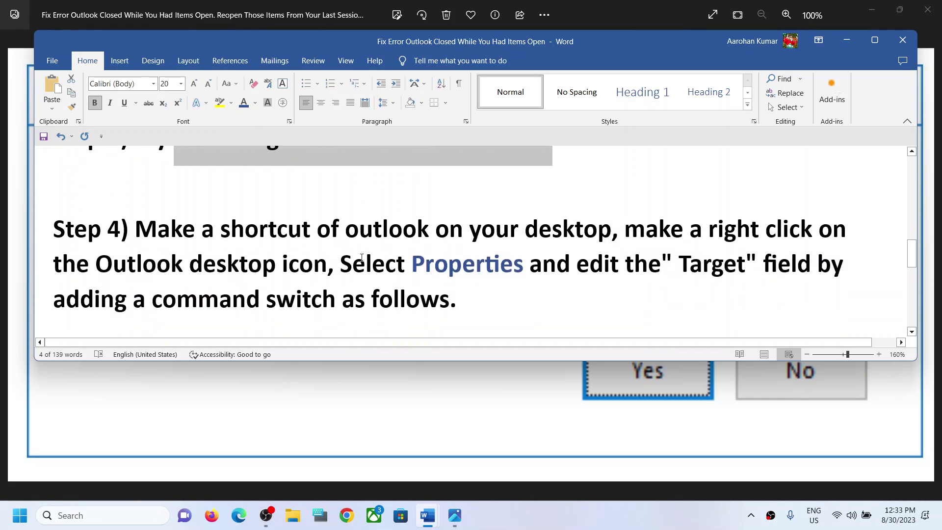
pyautogui.moveTo(136, 229); pyautogui.dragTo(523, 241)
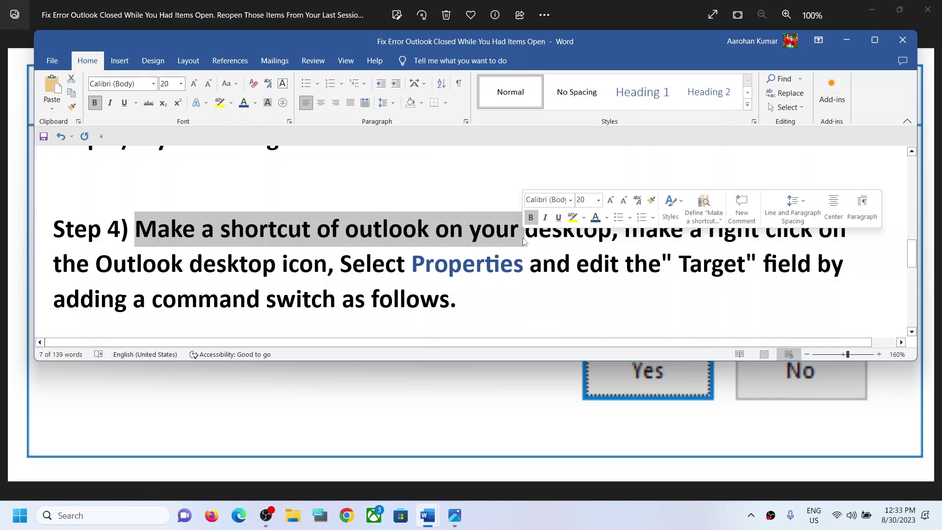
pyautogui.click(575, 238)
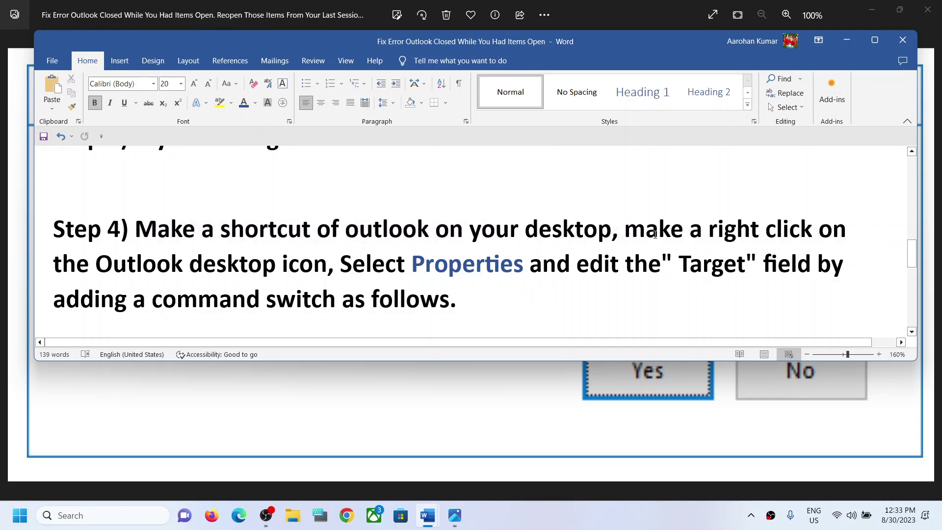
pyautogui.moveTo(652, 227); pyautogui.dragTo(324, 267)
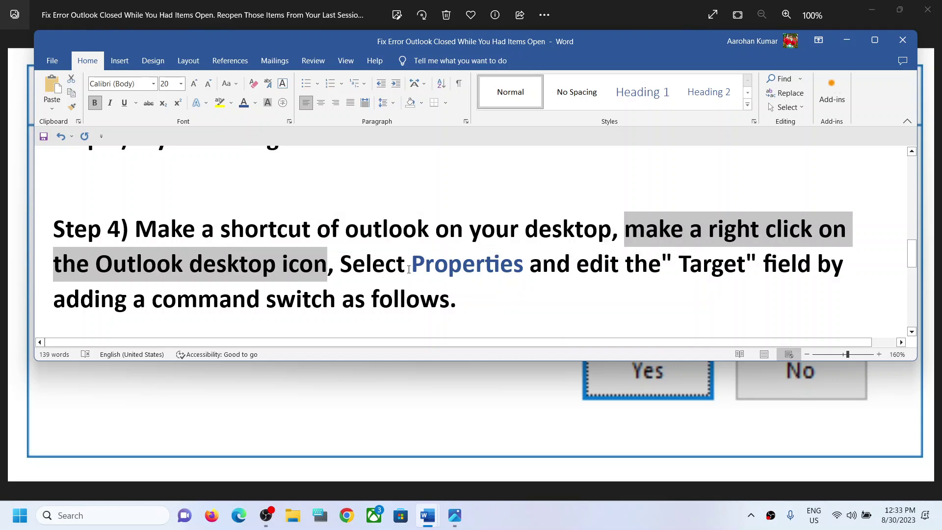
pyautogui.moveTo(341, 265); pyautogui.dragTo(542, 273)
# Highlight Step 4's text about editing the Target field and adding a command switch.
pyautogui.scroll(-2, 542, 265)
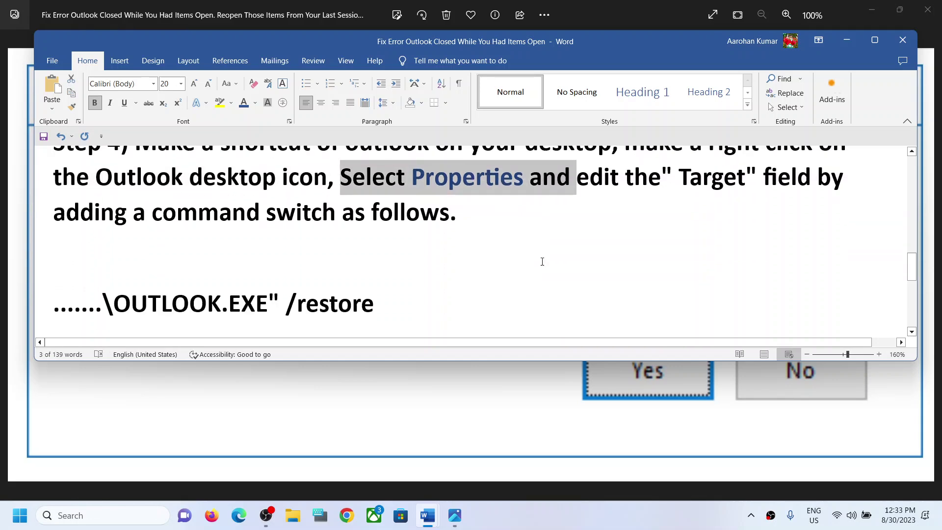
pyautogui.moveTo(598, 177); pyautogui.dragTo(255, 229)
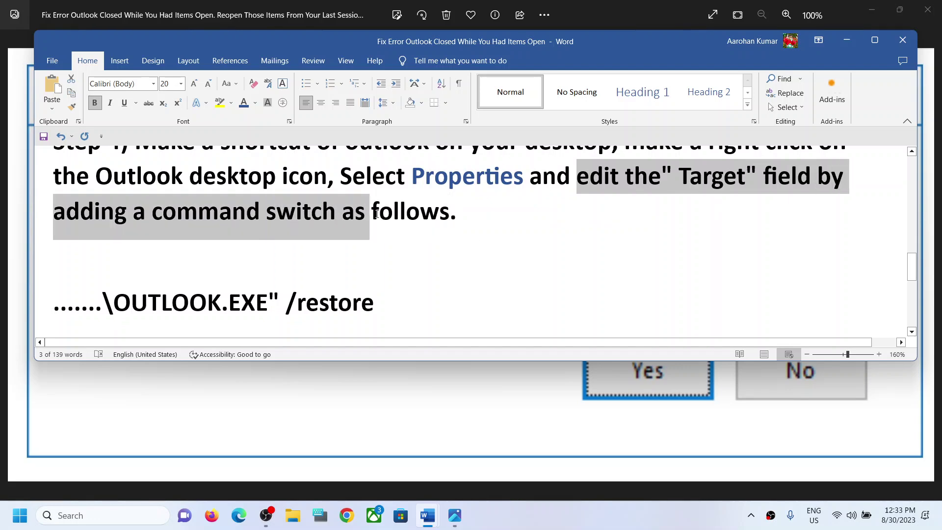
pyautogui.moveTo(256, 230); pyautogui.dragTo(454, 228)
# Highlight the OUTLOOK.EXE /restore command line and scroll on to the closing notes.
pyautogui.scroll(-1, 368, 264)
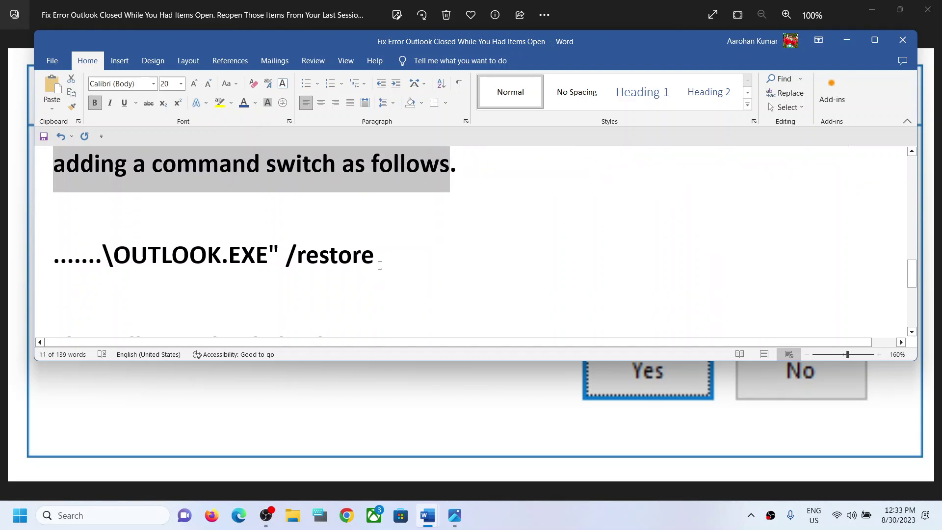
pyautogui.moveTo(383, 265); pyautogui.dragTo(78, 279)
pyautogui.scroll(3, 124, 219)
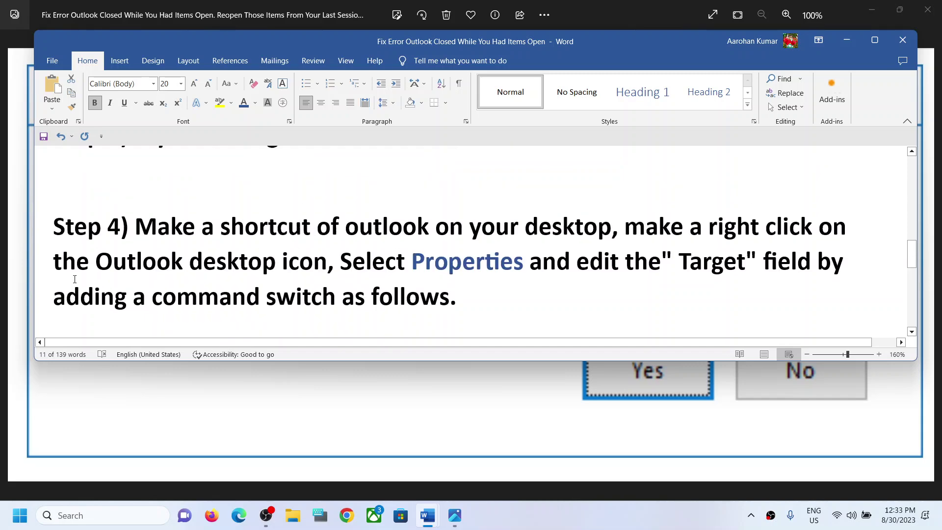
pyautogui.scroll(-3, 125, 220)
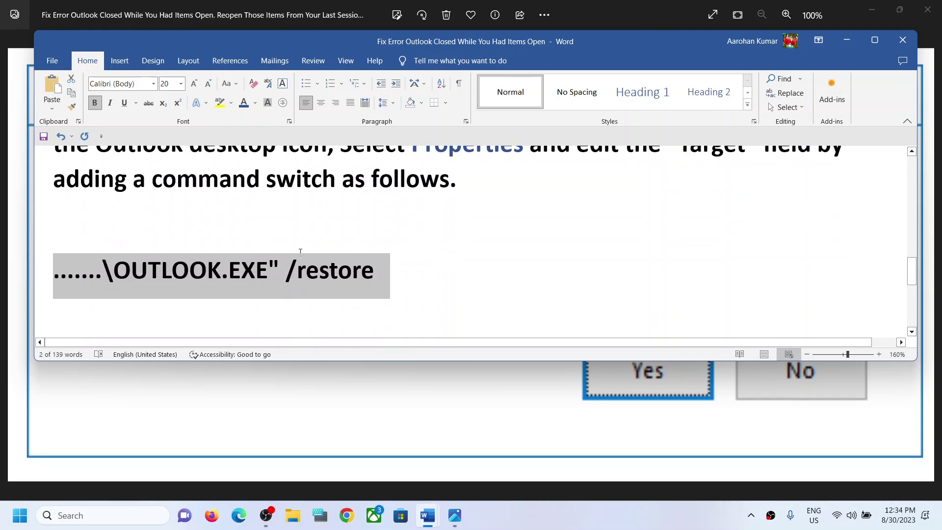
pyautogui.moveTo(379, 278); pyautogui.dragTo(61, 280)
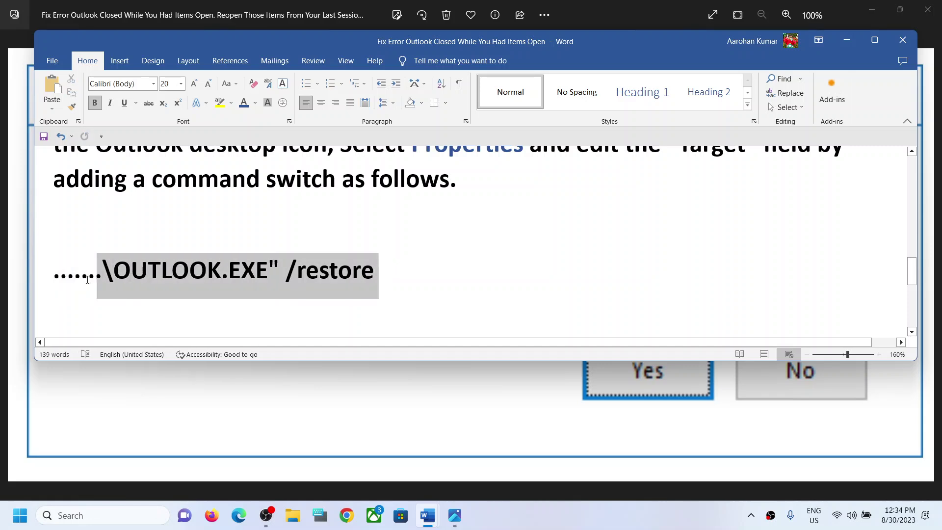
pyautogui.scroll(-1, 252, 265)
pyautogui.scroll(-2, 250, 267)
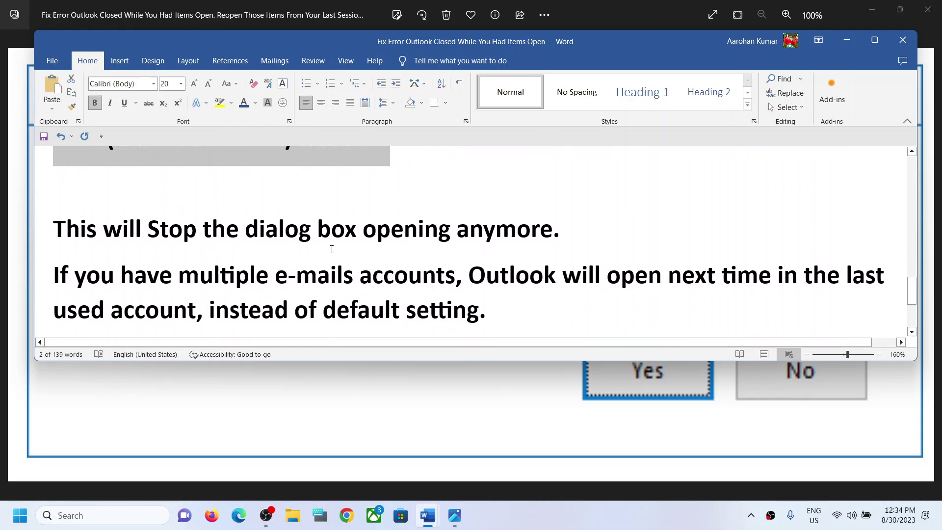
# Read the final paragraphs, highlighting the sentences about Microsoft's update and removing the switch.
pyautogui.scroll(-1, 332, 249)
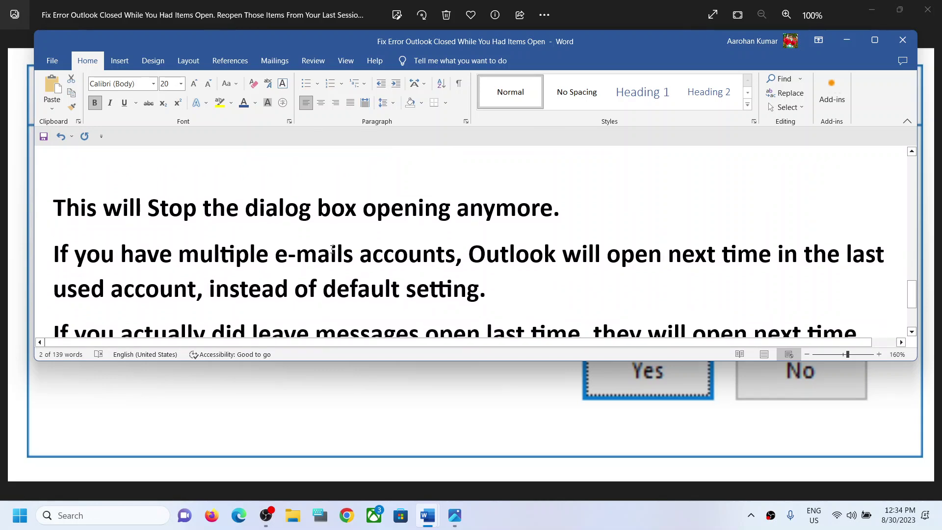
pyautogui.scroll(-2, 228, 254)
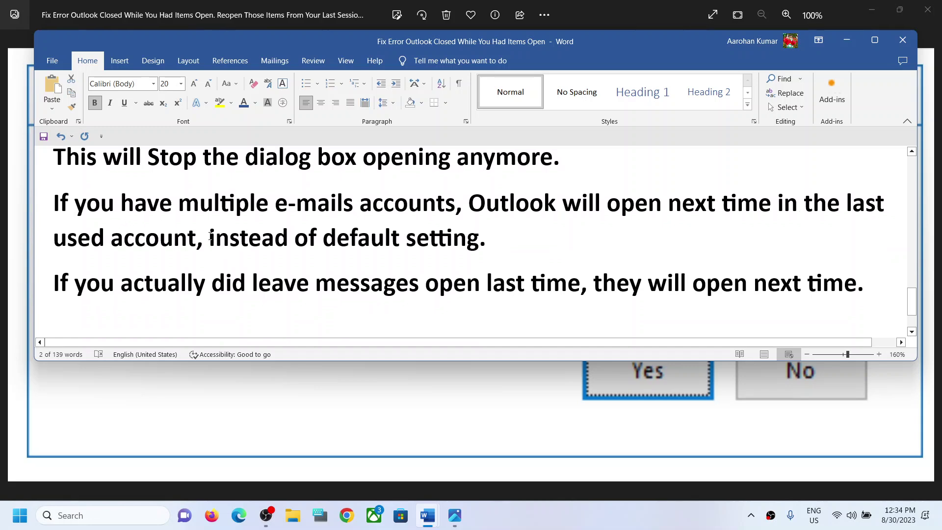
pyautogui.scroll(-3, 211, 236)
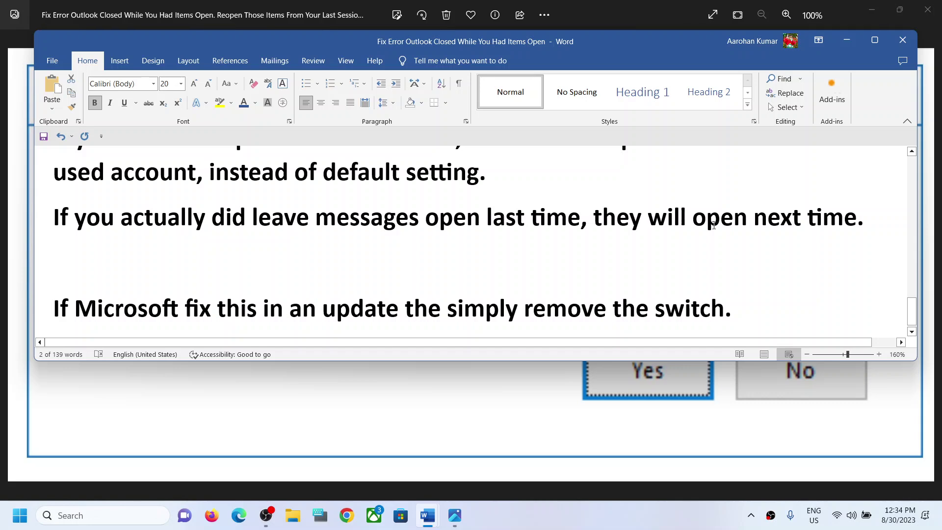
pyautogui.scroll(-1, 521, 271)
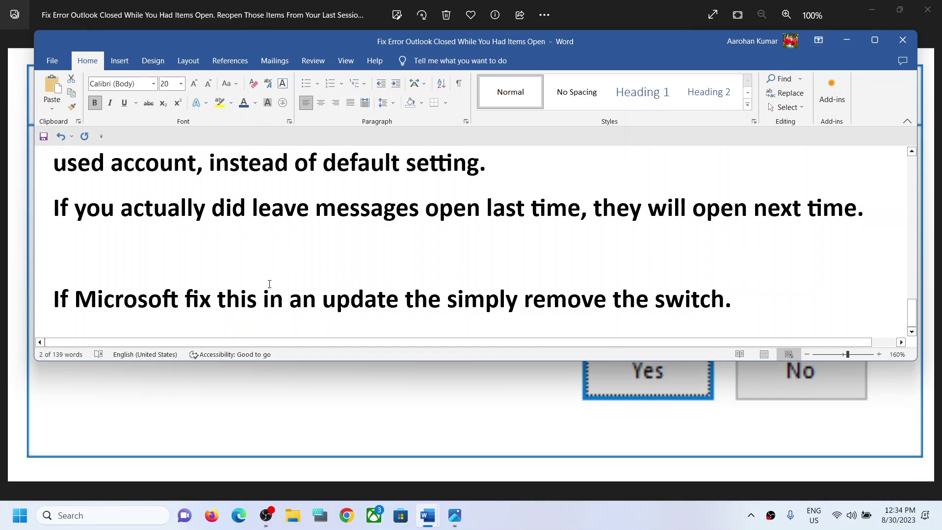
pyautogui.moveTo(147, 306); pyautogui.dragTo(480, 303)
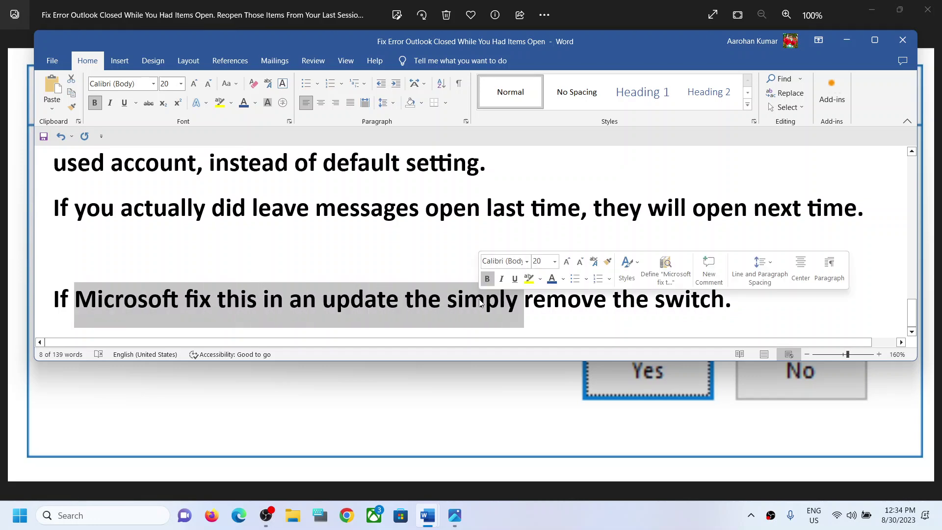
pyautogui.click(694, 301)
pyautogui.moveTo(528, 294); pyautogui.dragTo(731, 300)
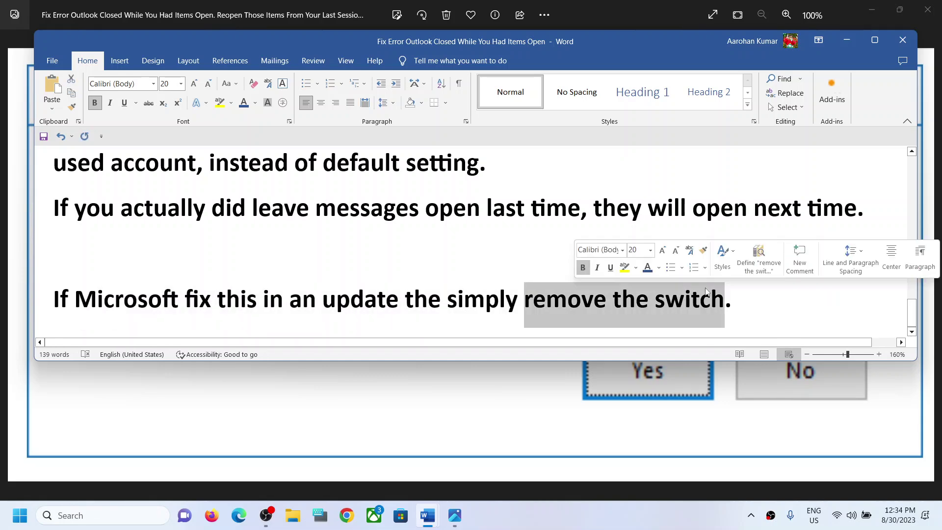
pyautogui.hotkey('ctrl', 'z')
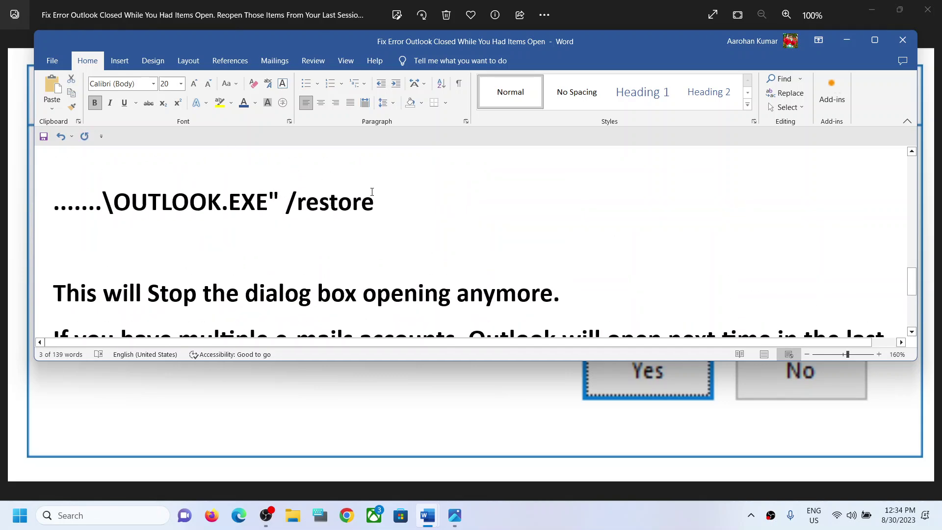
# Scroll the notes back up and minimize Word to show the Outlook dialog image.
pyautogui.scroll(2, 438, 213)
pyautogui.scroll(-3, 438, 213)
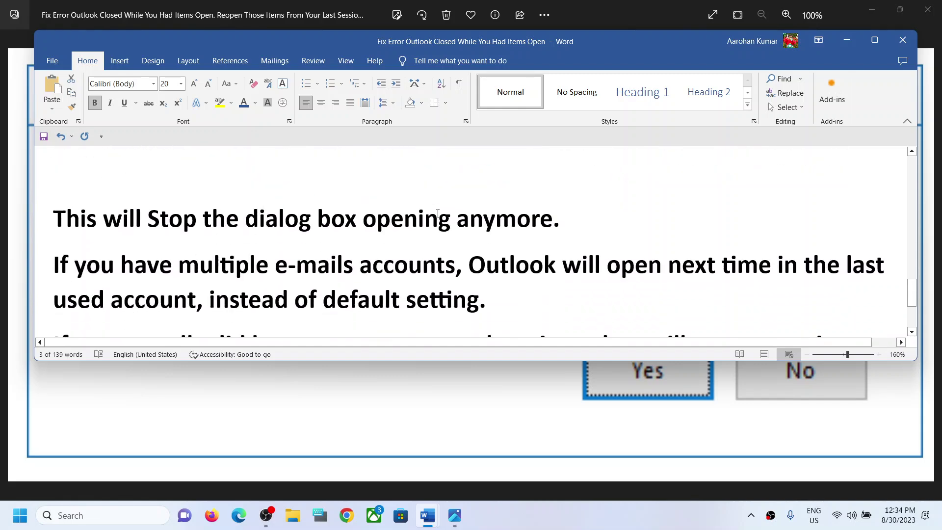
pyautogui.scroll(2, 438, 213)
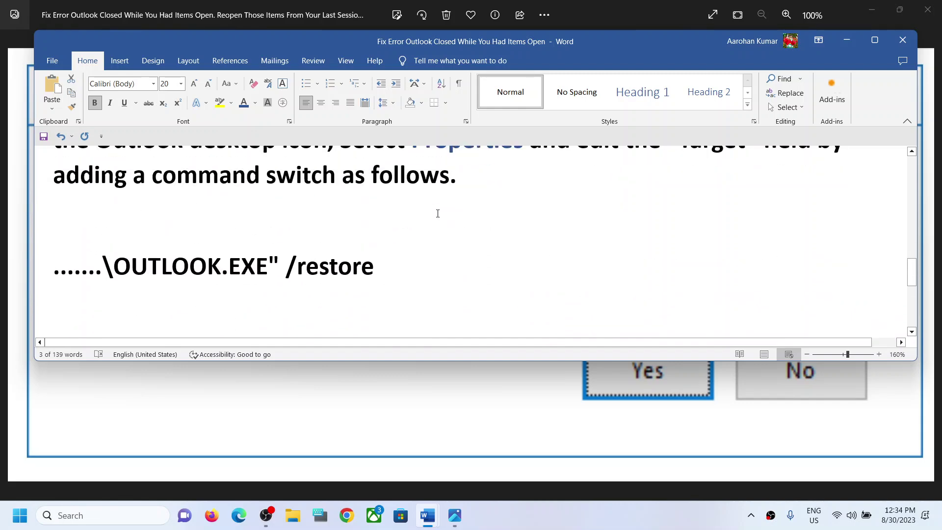
pyautogui.scroll(15, 438, 214)
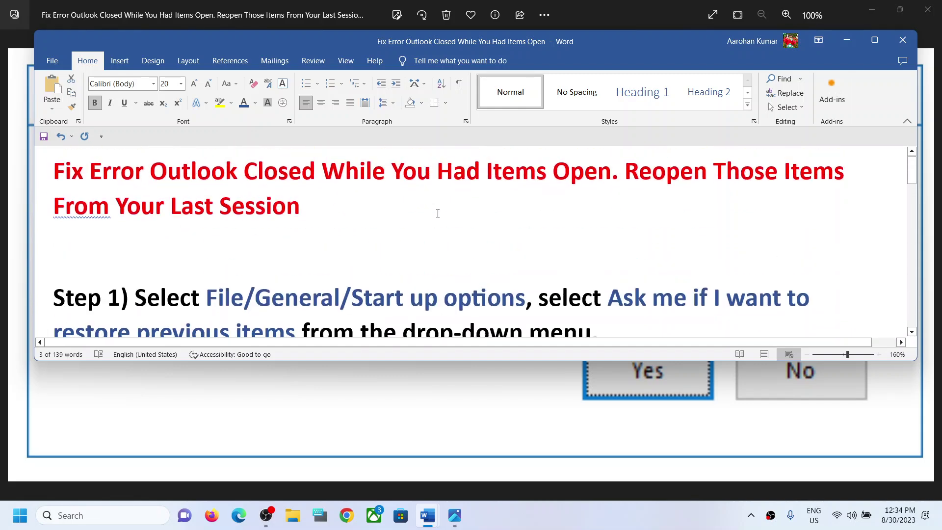
pyautogui.click(857, 48)
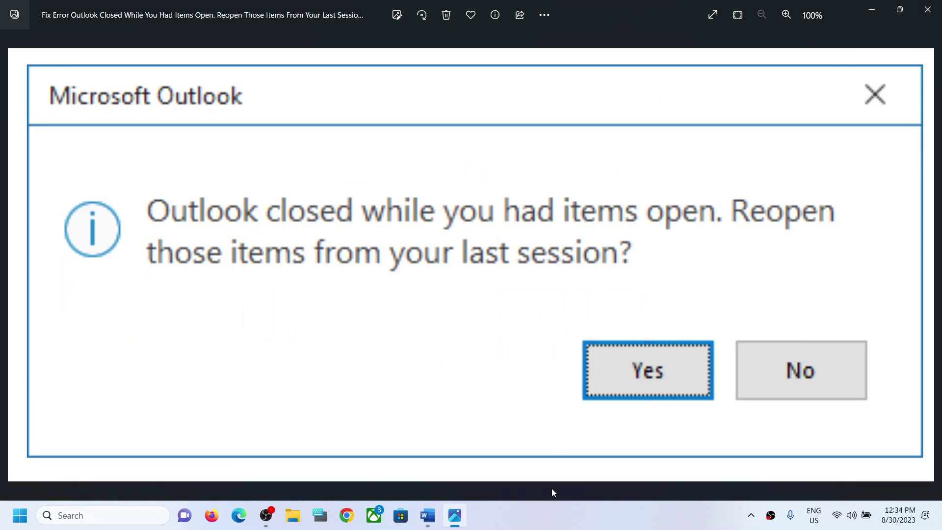
pyautogui.click(535, 522)
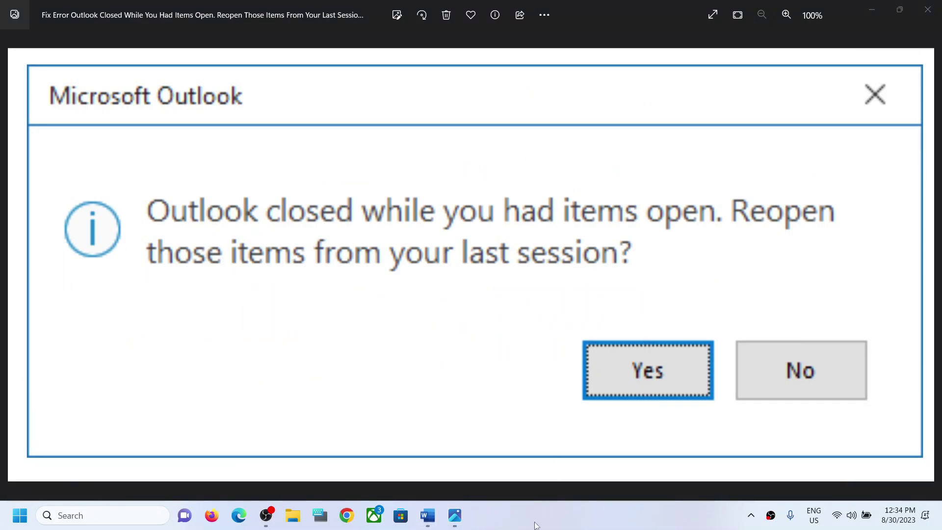